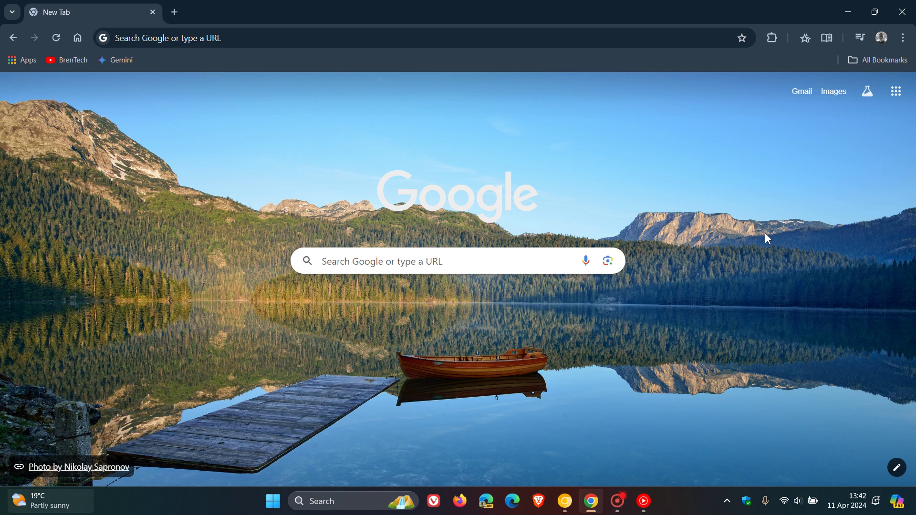
Look at 16 and 17 April in the taskbar calendar panel, then close it
{"action": "left_click", "coordinate": [847, 501]}
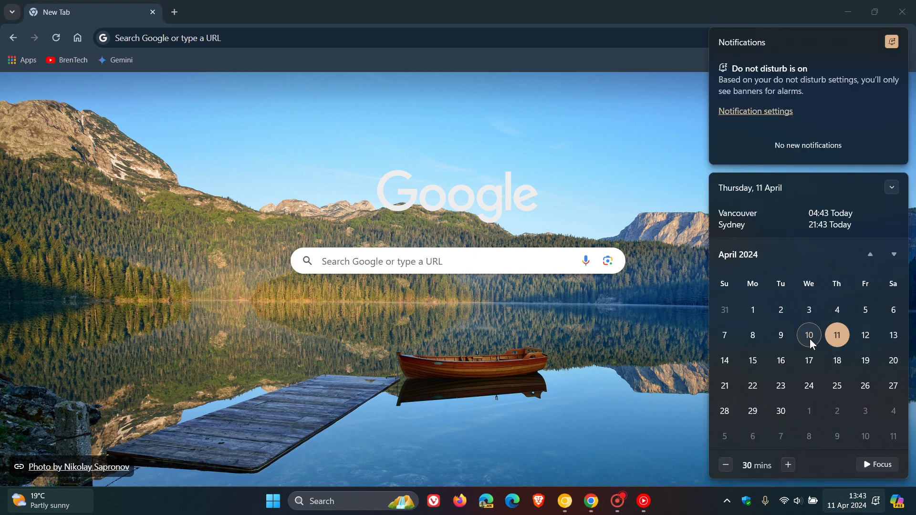
{"action": "left_click", "coordinate": [781, 361]}
{"action": "left_click", "coordinate": [811, 362]}
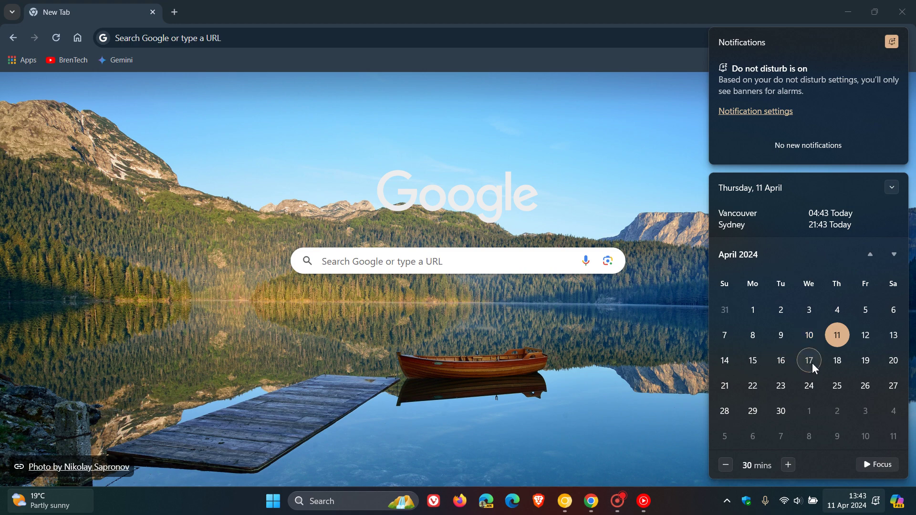
{"action": "left_click", "coordinate": [648, 402]}
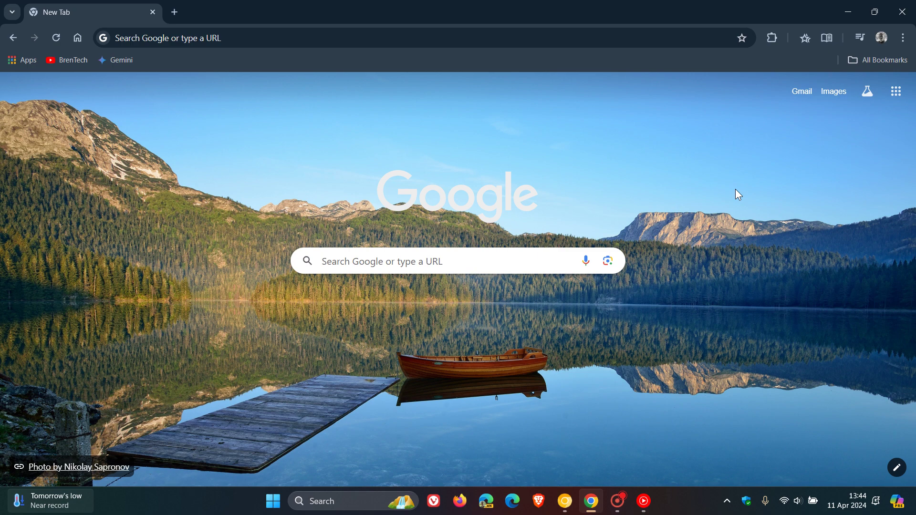
Load Gemini from its bookmark and cancel the Create shortcut dialog
{"action": "left_click", "coordinate": [117, 62]}
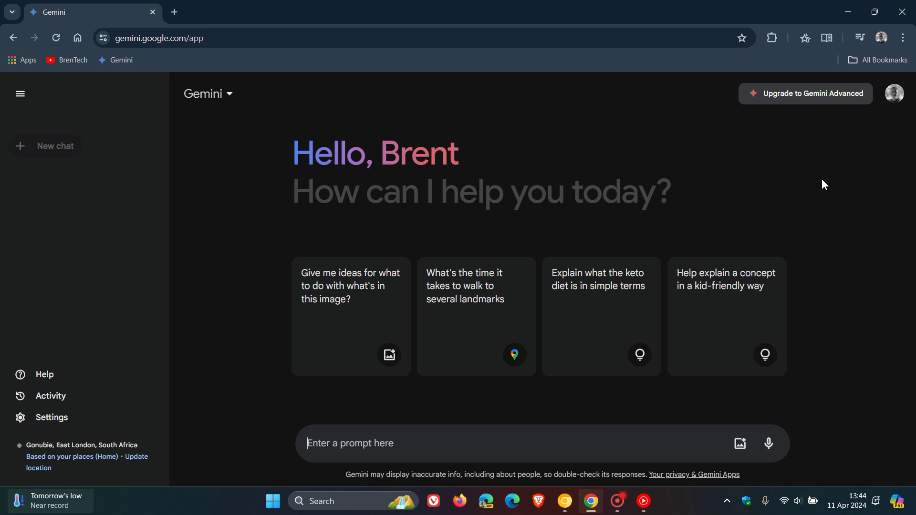
{"action": "left_click", "coordinate": [903, 38]}
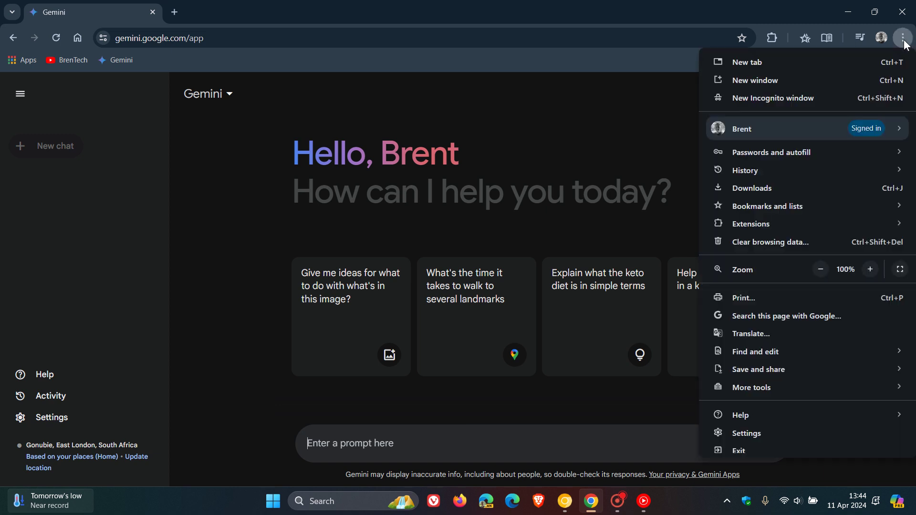
{"action": "mouse_move", "coordinate": [792, 376]}
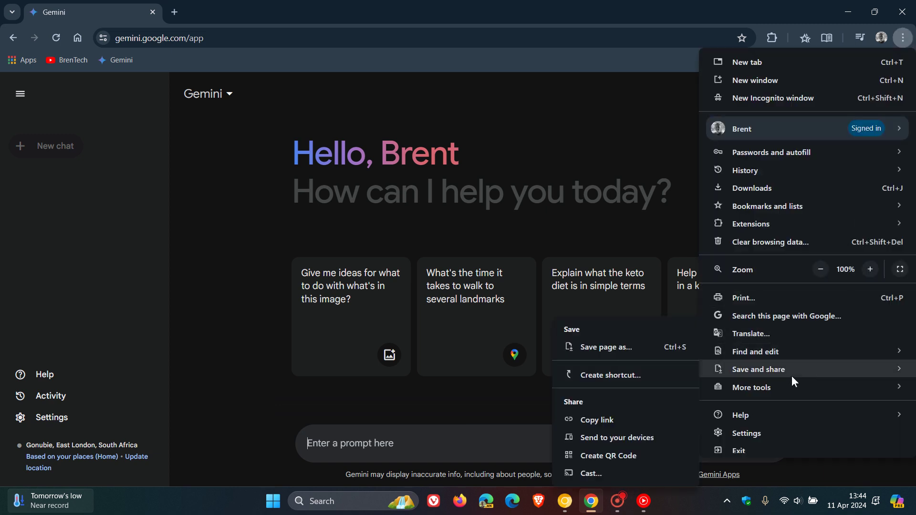
{"action": "left_click", "coordinate": [638, 376]}
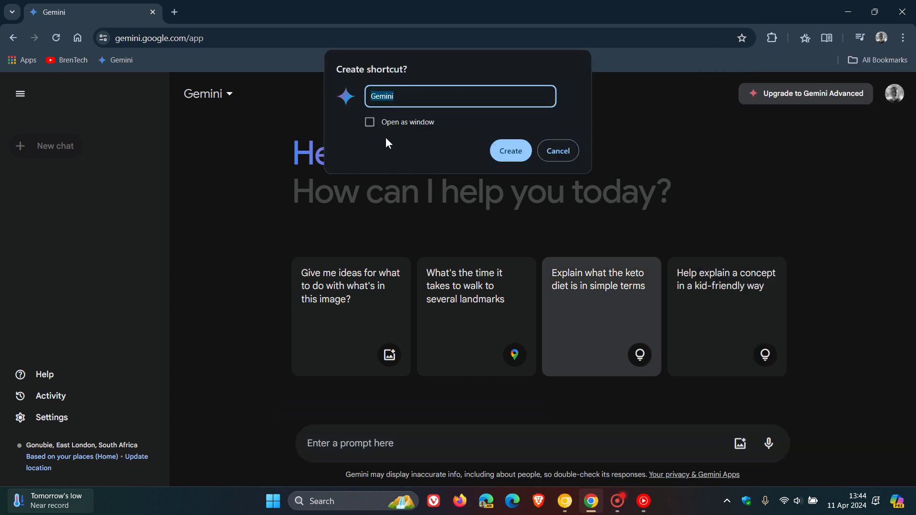
{"action": "left_click", "coordinate": [559, 151]}
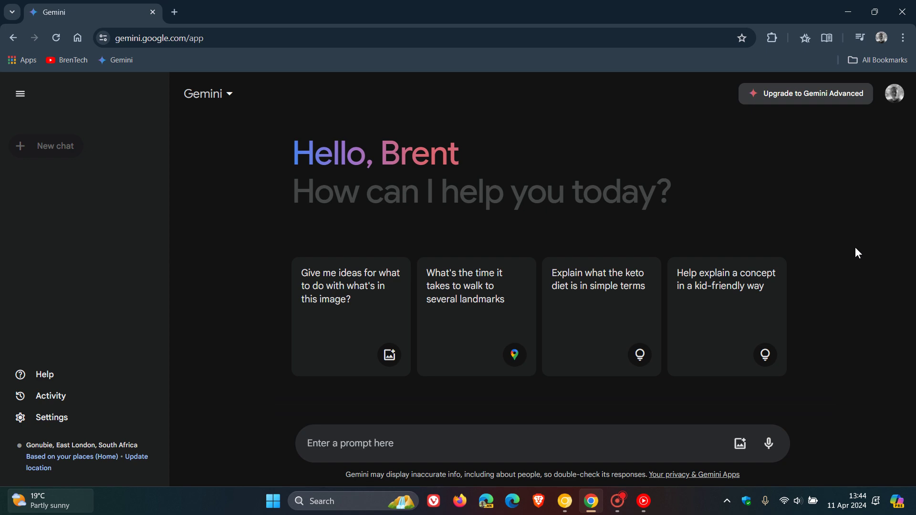
In Chrome Canary, load Gemini from its bookmark and cancel Install page as app
{"action": "left_click", "coordinate": [565, 501]}
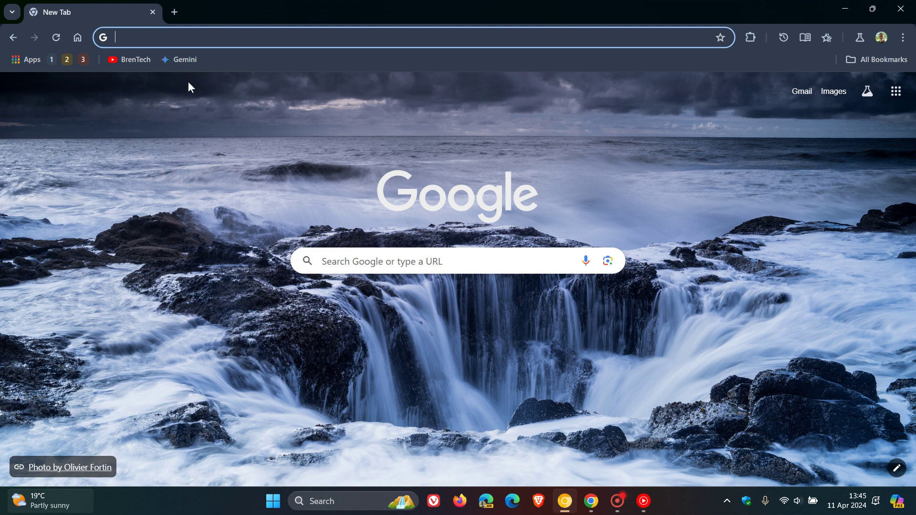
{"action": "left_click", "coordinate": [181, 58]}
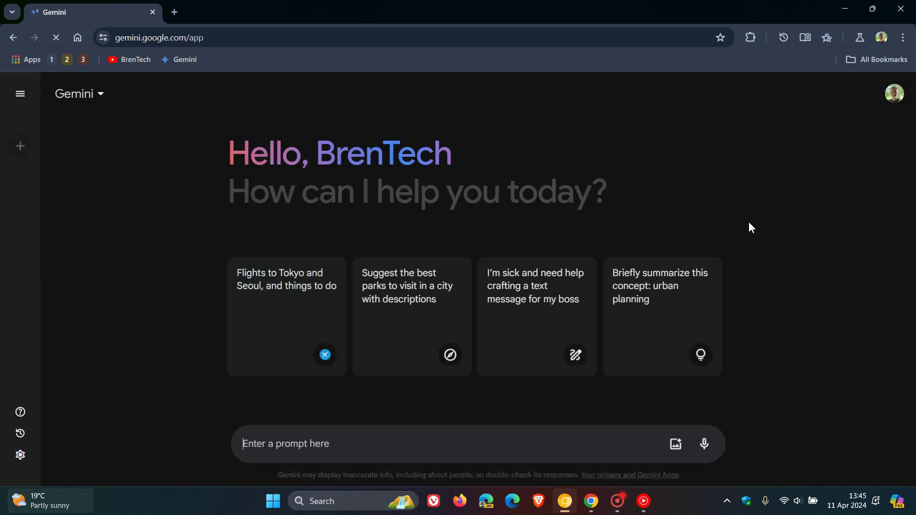
{"action": "left_click", "coordinate": [903, 37]}
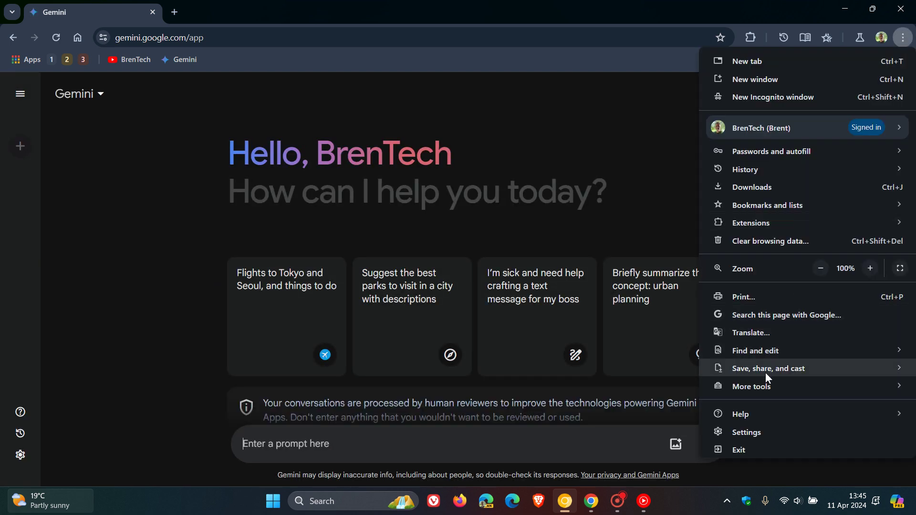
{"action": "mouse_move", "coordinate": [766, 370]}
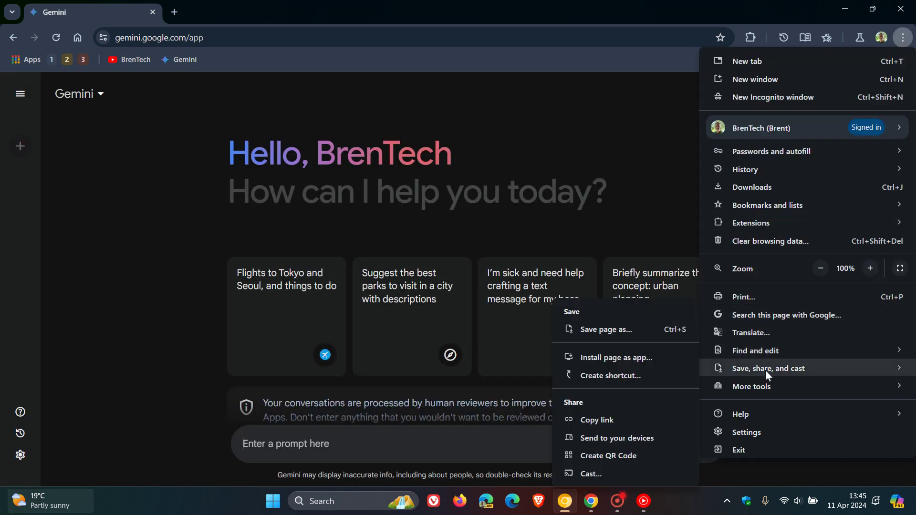
{"action": "left_click", "coordinate": [631, 365]}
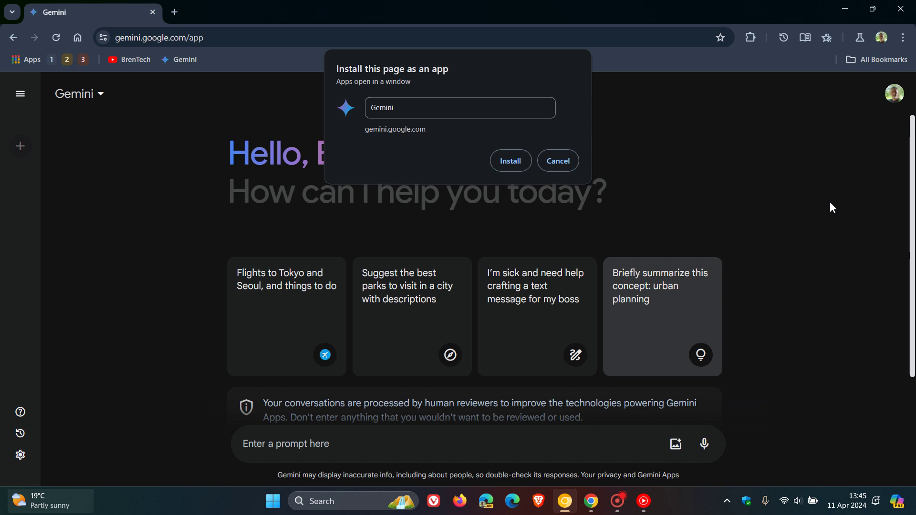
{"action": "left_click", "coordinate": [562, 167]}
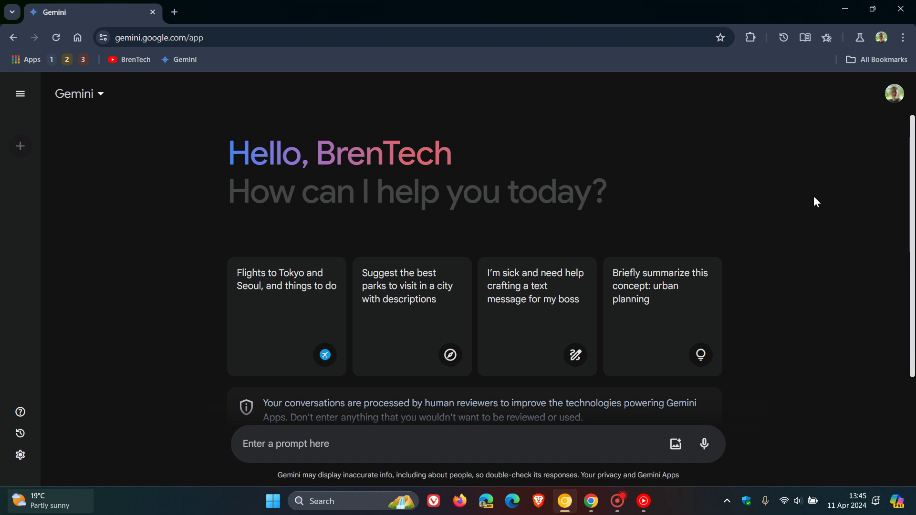
Minimize Canary and return regular Chrome's tab to the home new tab page
{"action": "left_click", "coordinate": [843, 9]}
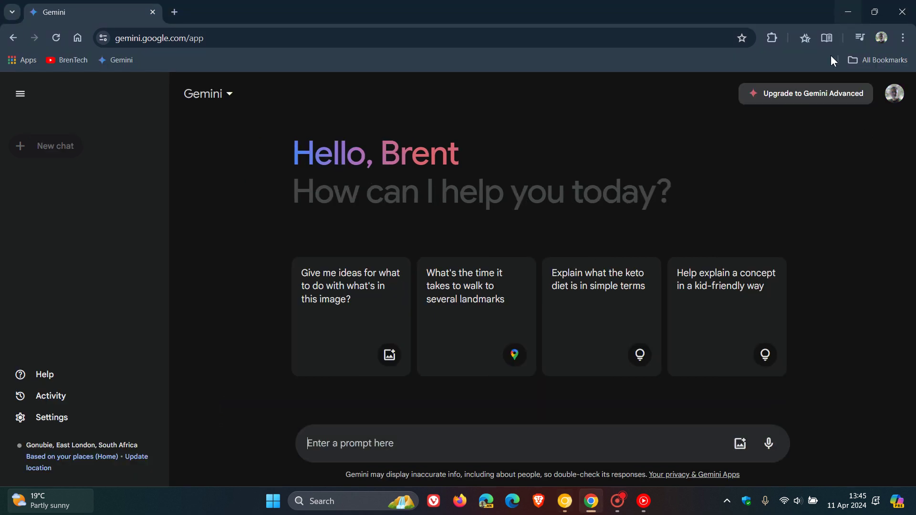
{"action": "left_click", "coordinate": [78, 39]}
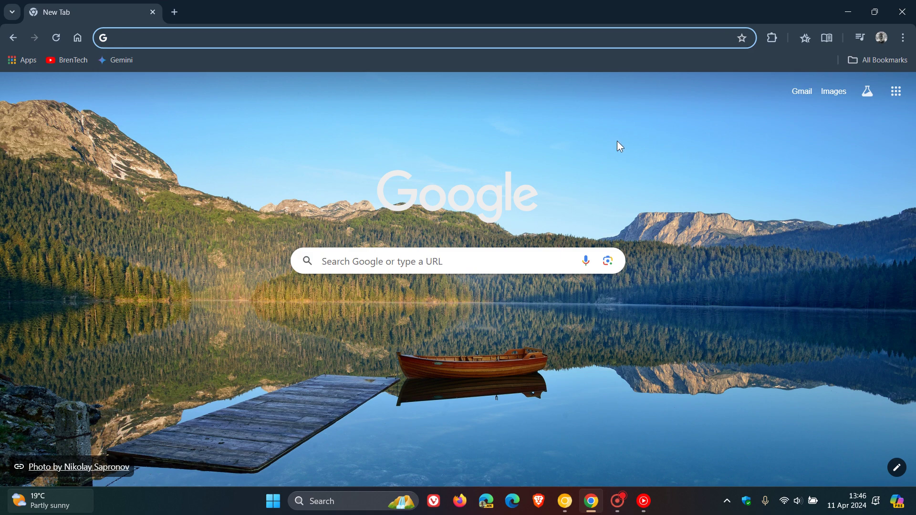
{"action": "left_click", "coordinate": [608, 158]}
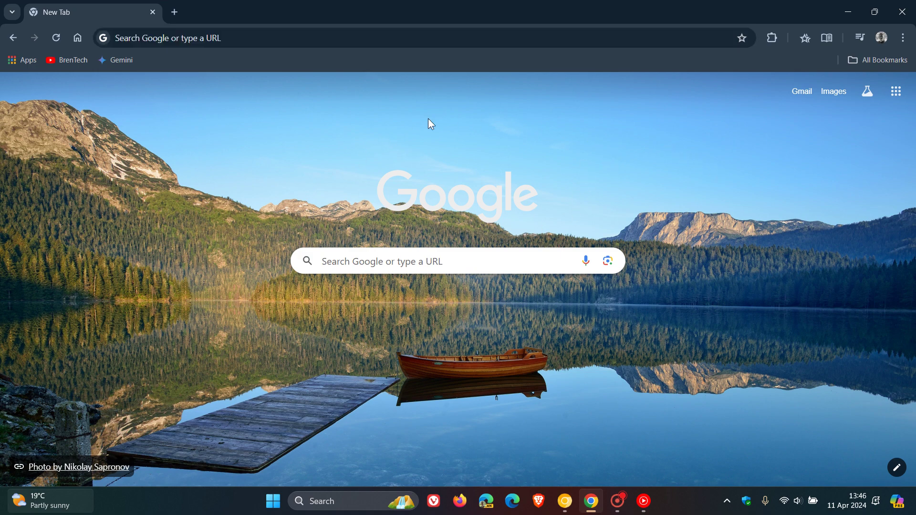
{"action": "right_click", "coordinate": [557, 174]}
{"action": "left_click", "coordinate": [556, 151]}
{"action": "left_click", "coordinate": [903, 38]}
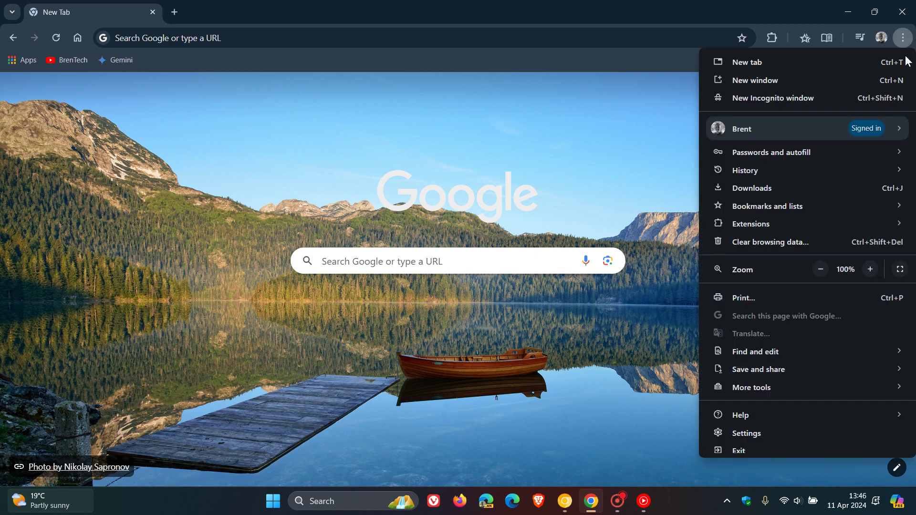
{"action": "left_click", "coordinate": [900, 270]}
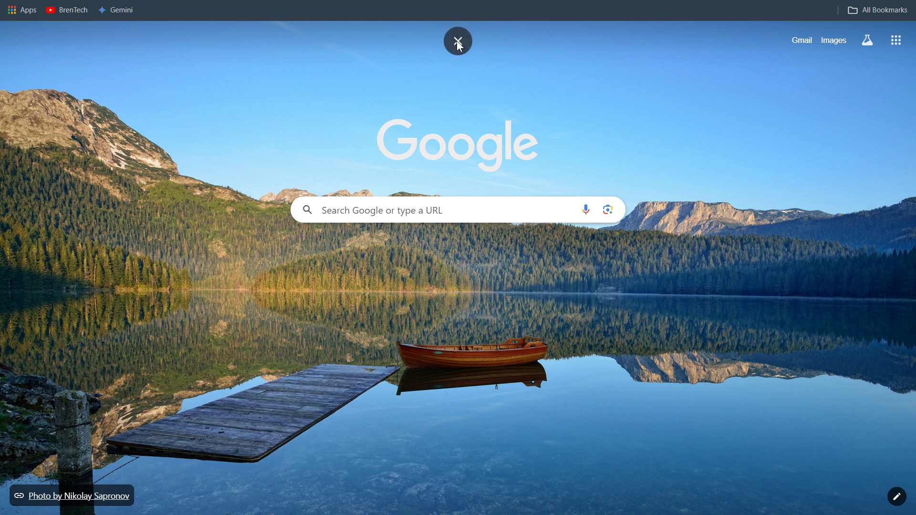
{"action": "left_click", "coordinate": [458, 38]}
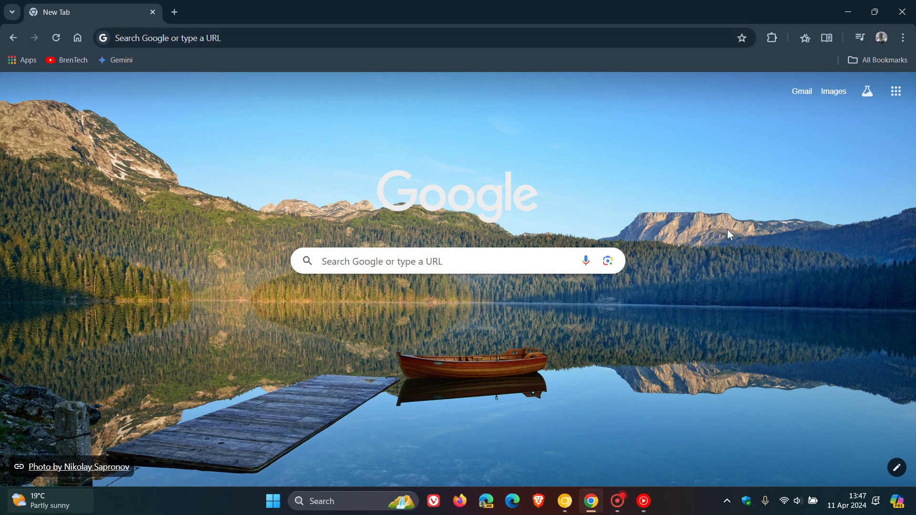
In Canary, go to the home page, enter full screen, then exit with Esc
{"action": "left_click", "coordinate": [565, 501]}
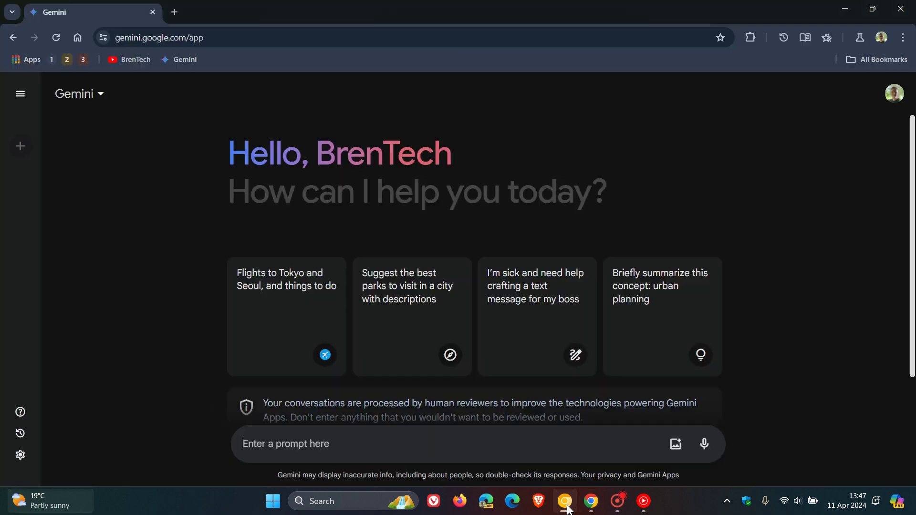
{"action": "left_click", "coordinate": [76, 38]}
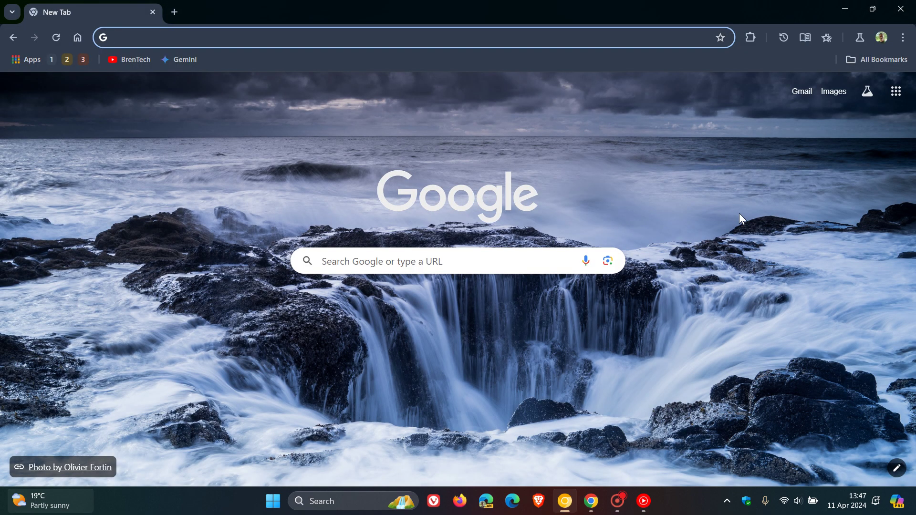
{"action": "left_click", "coordinate": [903, 39]}
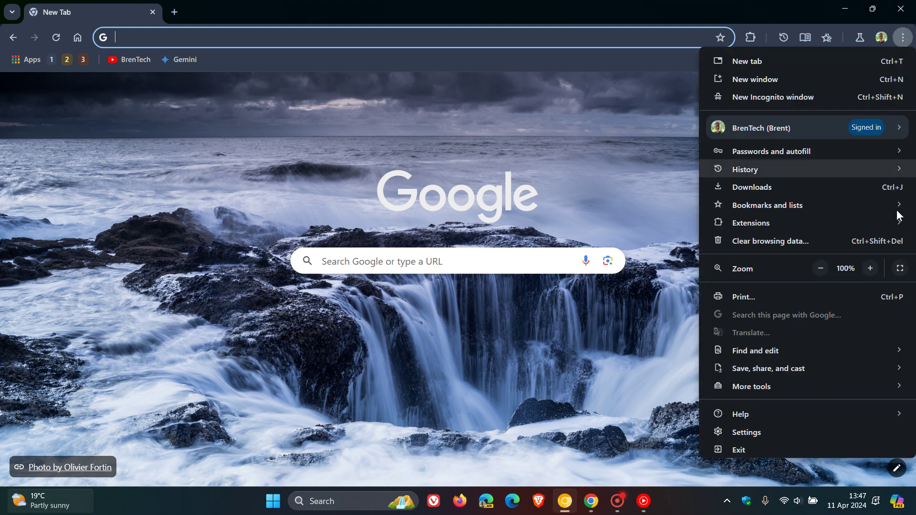
{"action": "left_click", "coordinate": [900, 269]}
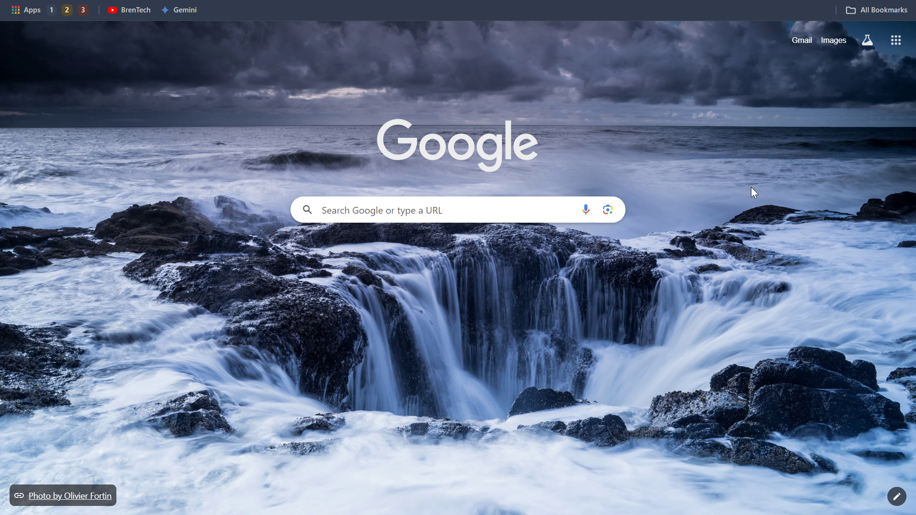
{"action": "key", "text": "Escape"}
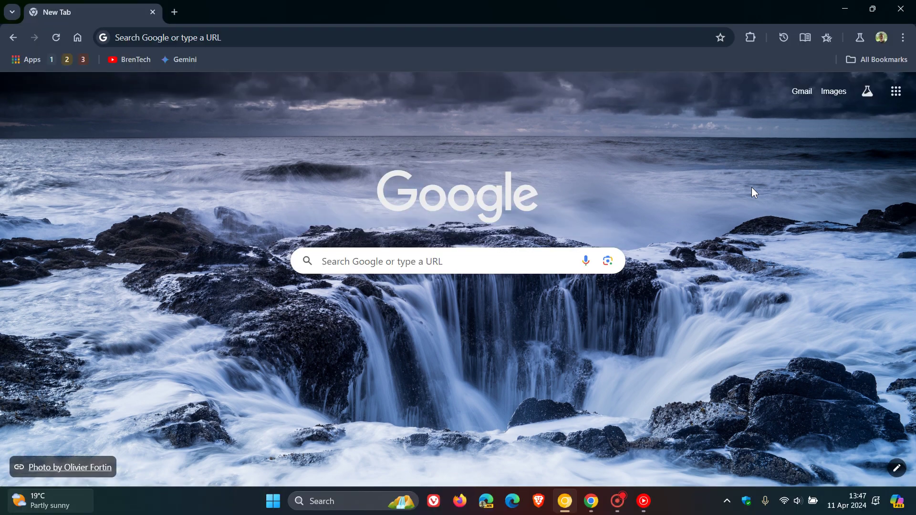
Enter full screen a second time and exit again by holding Esc
{"action": "left_click", "coordinate": [903, 37]}
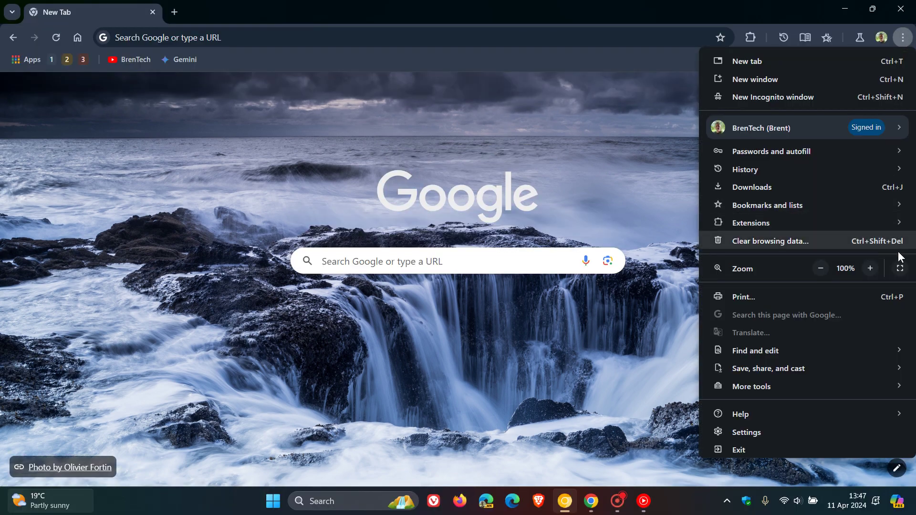
{"action": "left_click", "coordinate": [901, 268]}
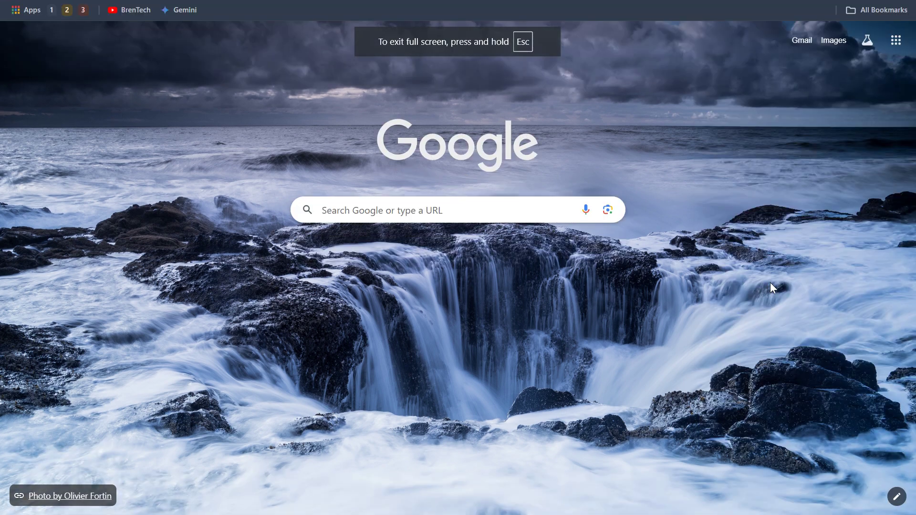
{"action": "key", "text": "Escape"}
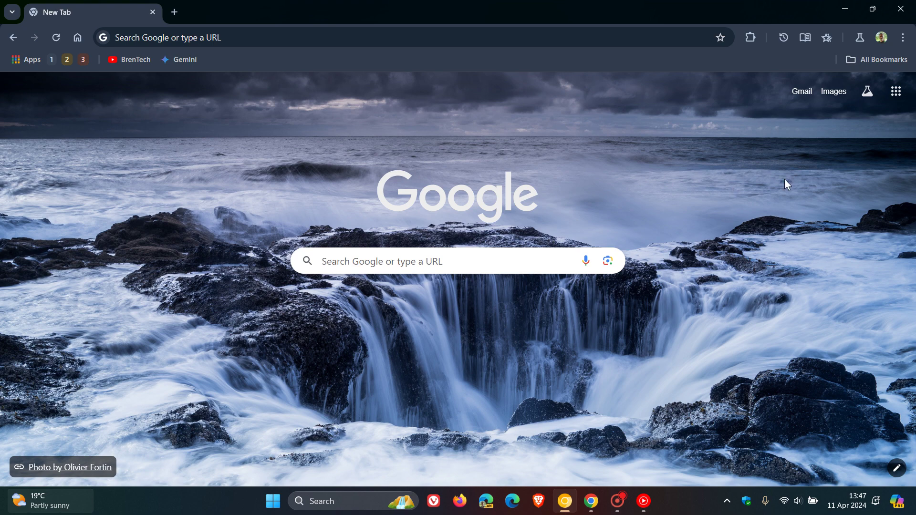
Bring the regular Chrome window with the lake new tab page back in front
{"action": "left_click", "coordinate": [591, 502]}
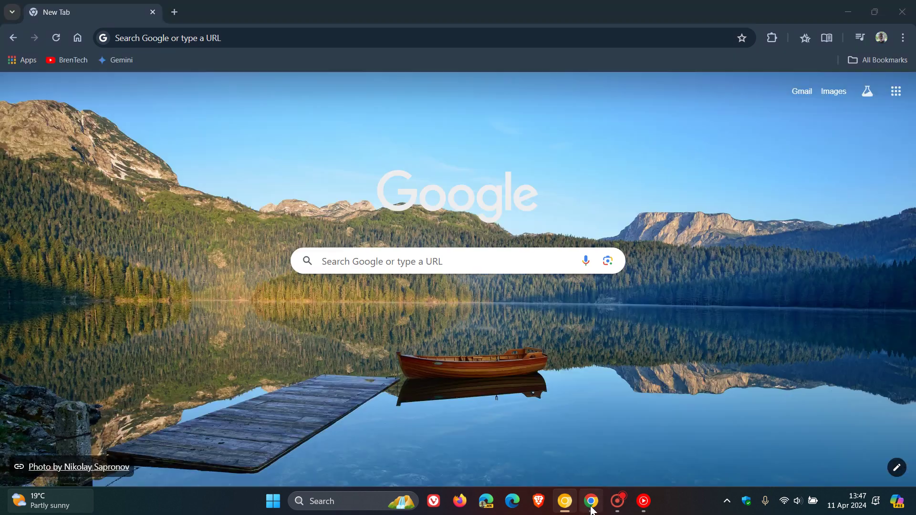